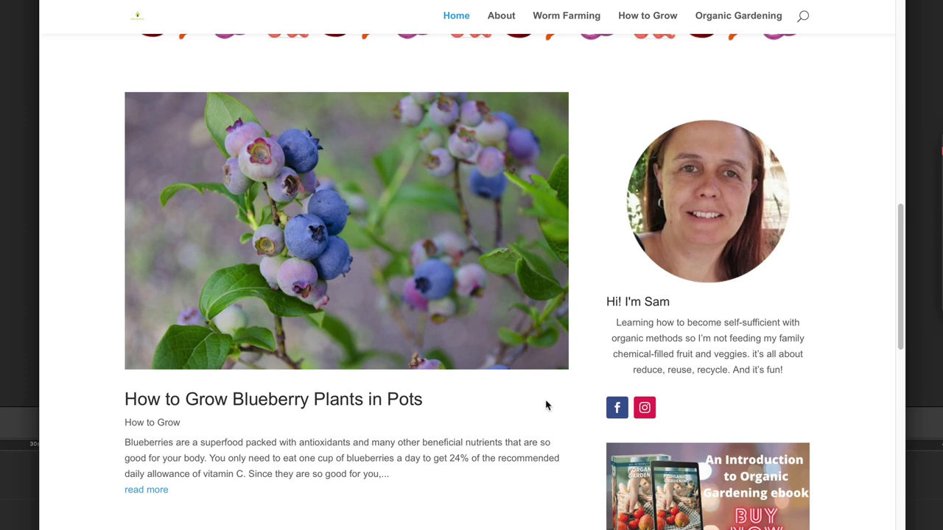
Examine the Urban Gardener home page, including its opt-in offer, ebook banner, blog posts, categories and newsletter subscription
scroll(421, 416, down, 9)
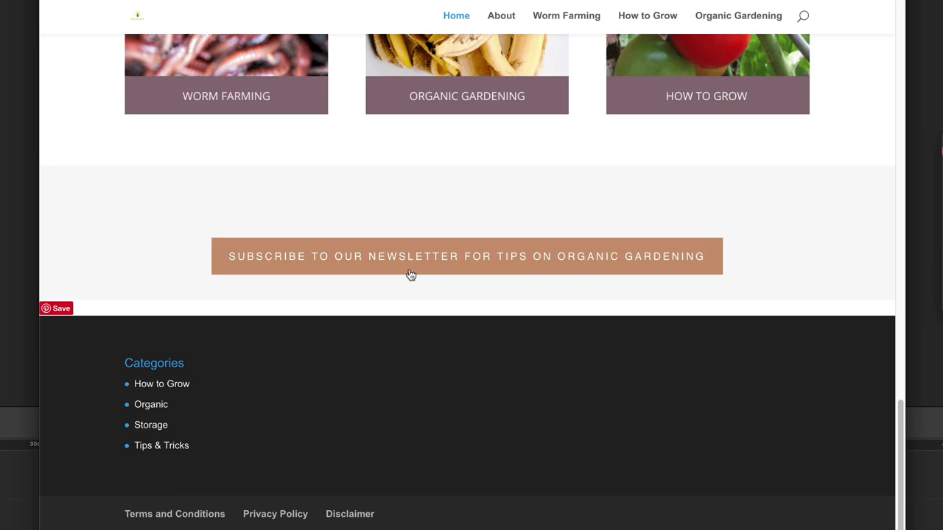
scroll(410, 274, up, 7)
scroll(411, 275, up, 10)
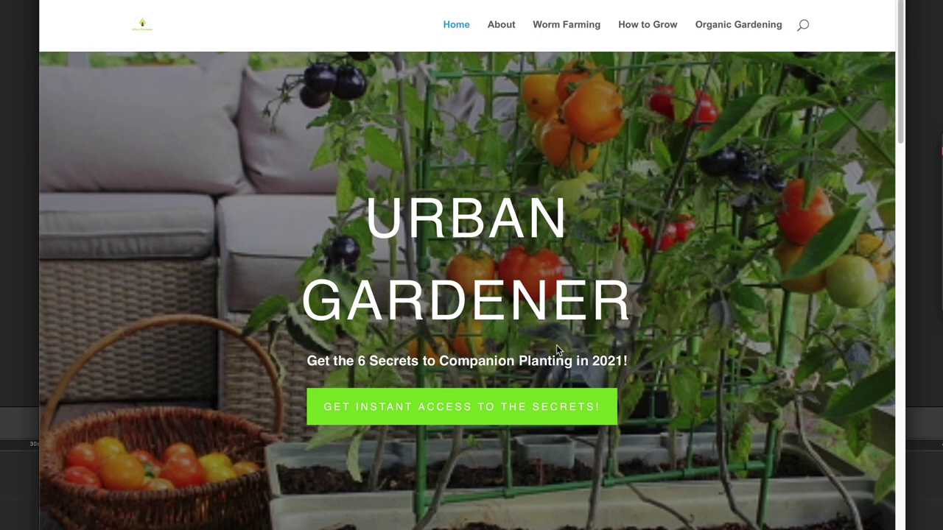
scroll(558, 343, down, 4)
scroll(543, 312, up, 4)
scroll(457, 255, down, 5)
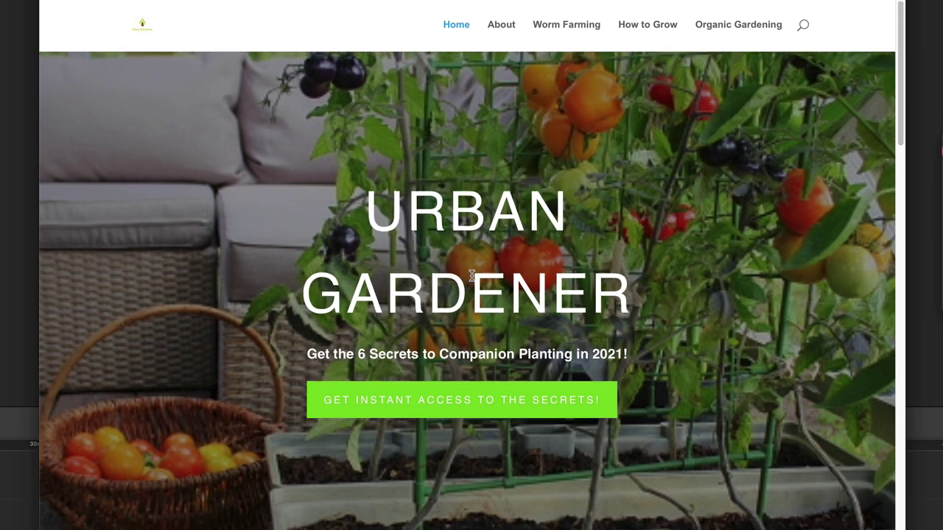
scroll(475, 368, down, 5)
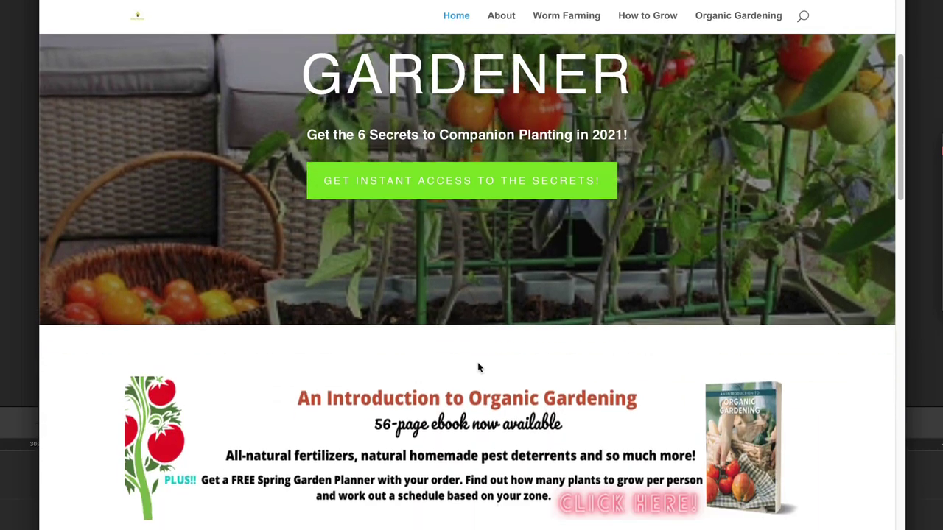
scroll(479, 368, up, 4)
scroll(478, 368, up, 4)
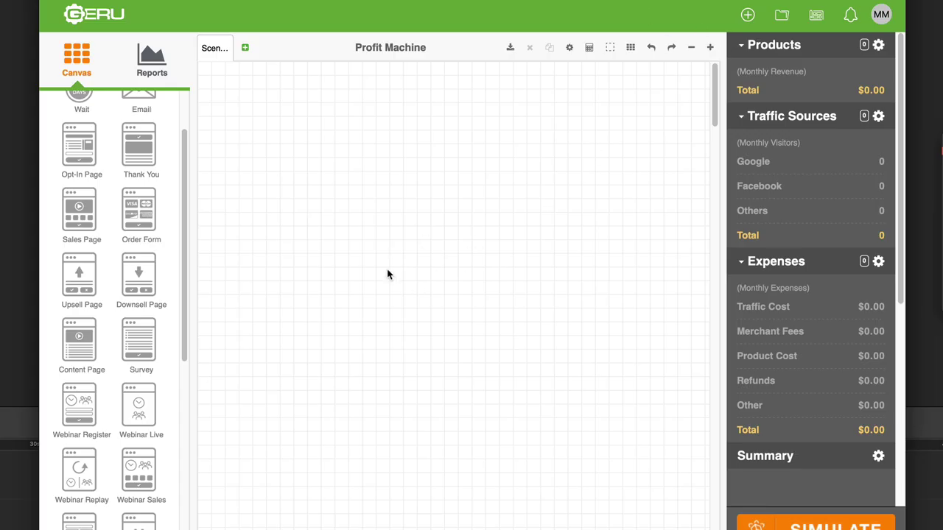
Switch to the GERU funnel canvas and place a Content Page near the canvas's upper-left corner
scroll(131, 274, up, 2)
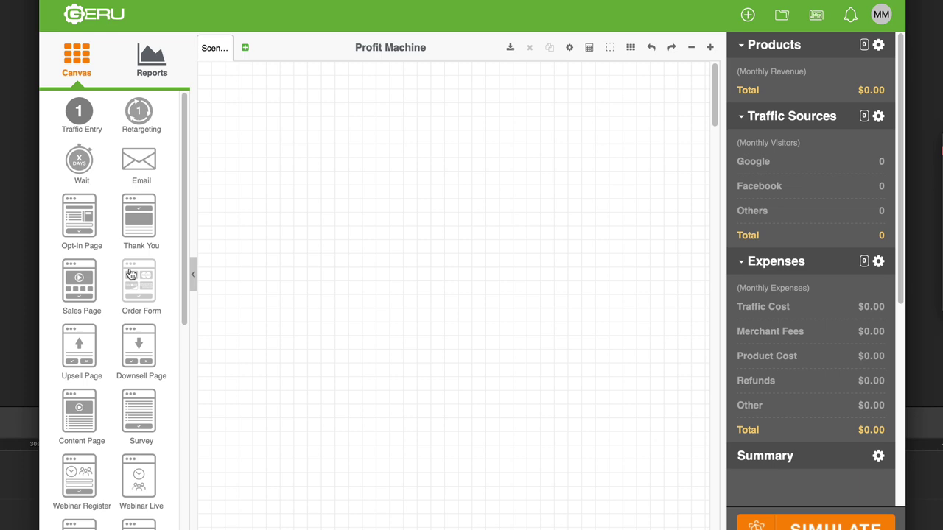
scroll(134, 441, down, 1)
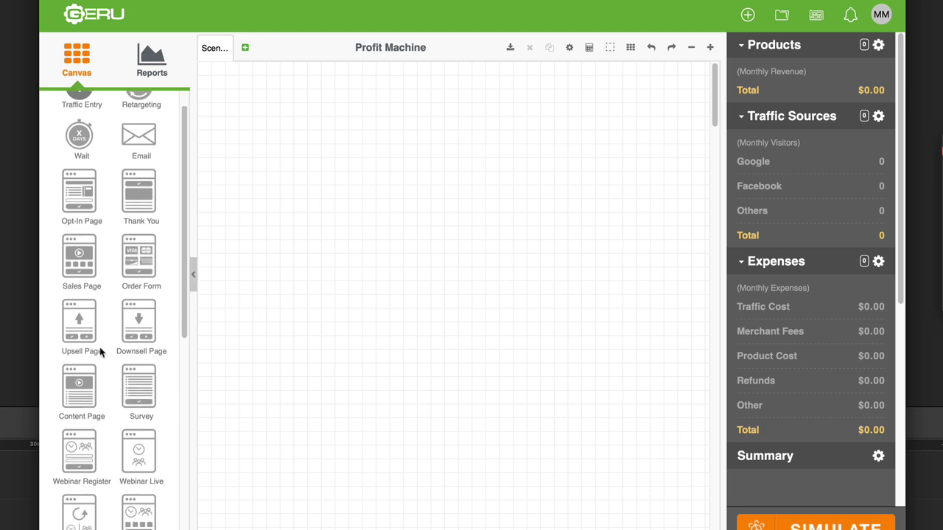
drag(66, 385, 274, 164)
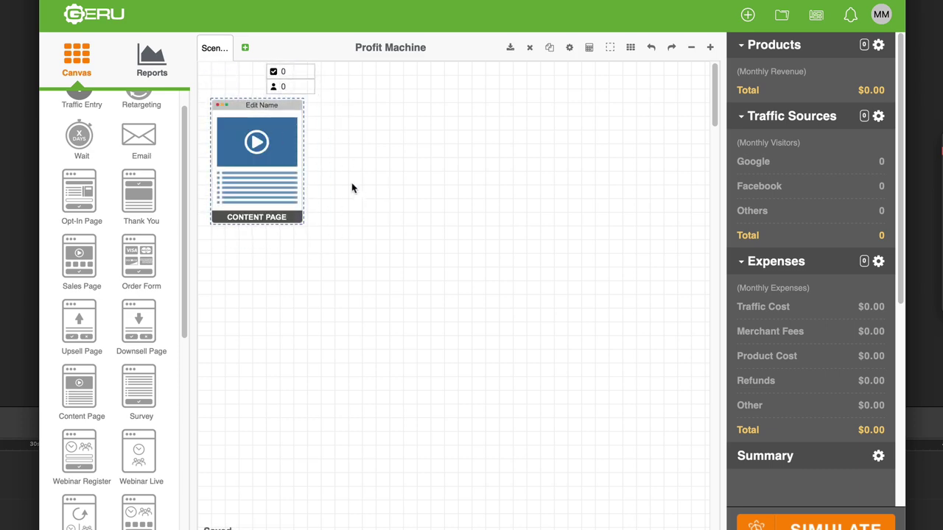
drag(257, 173, 296, 173)
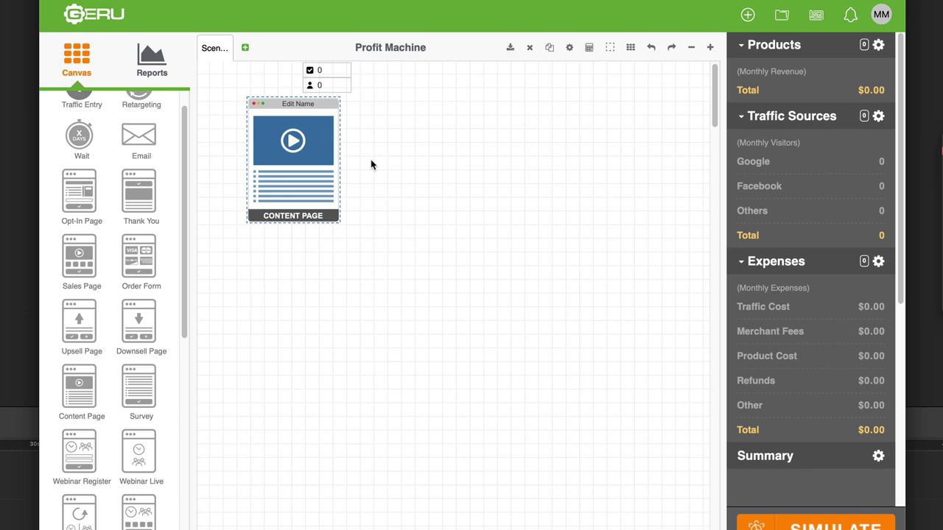
drag(299, 196, 271, 179)
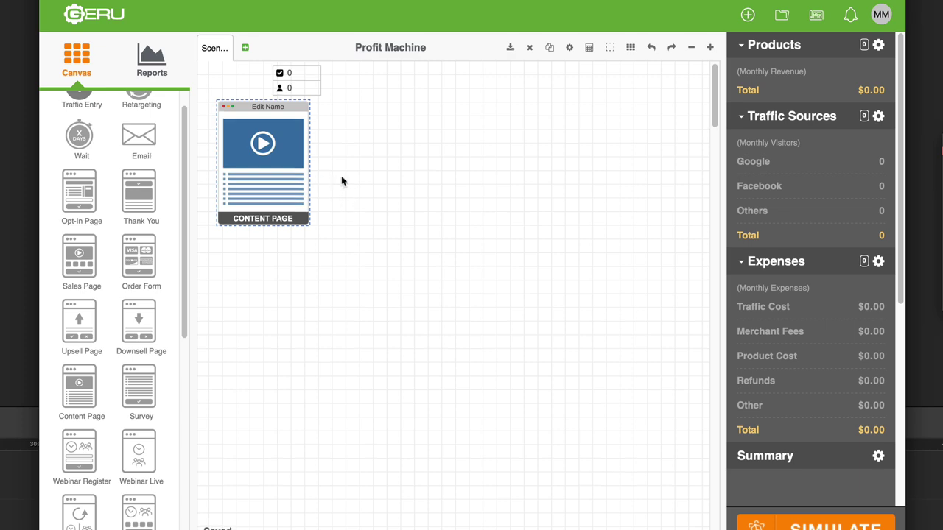
drag(266, 178, 279, 174)
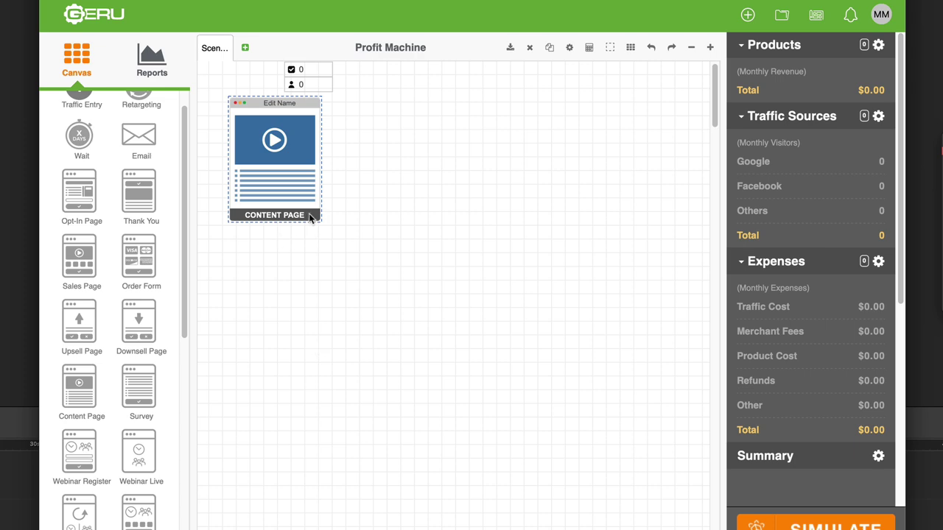
drag(293, 182, 288, 200)
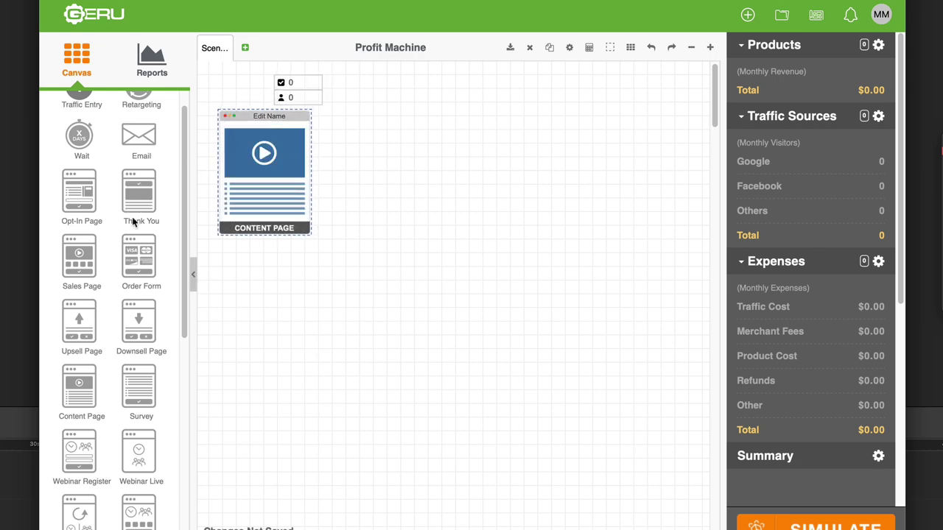
Add two more Content Pages and line them up in a row beside the first one
drag(81, 394, 384, 181)
drag(81, 389, 498, 184)
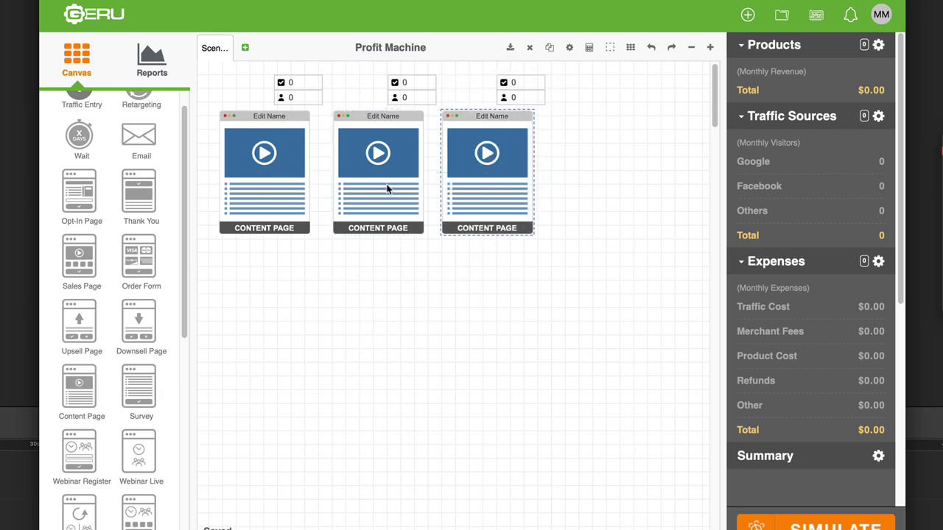
drag(396, 194, 395, 196)
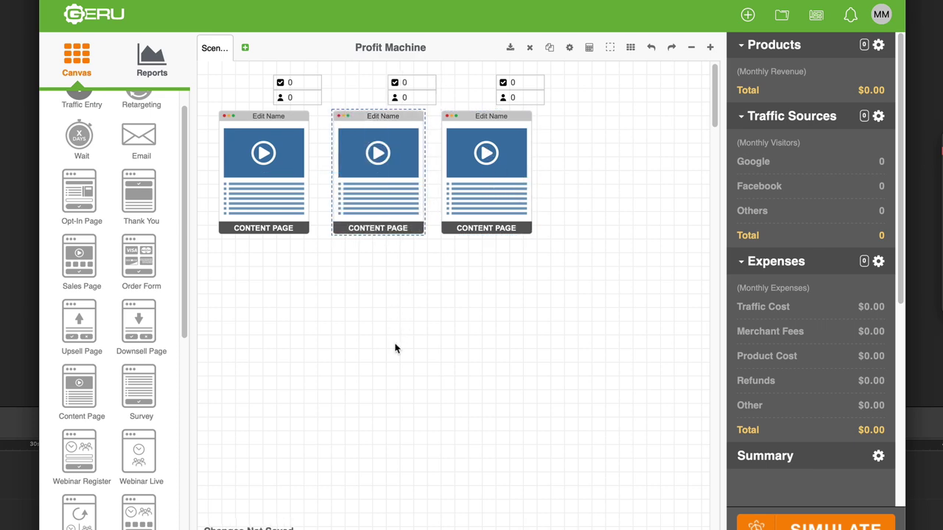
scroll(260, 341, down, 5)
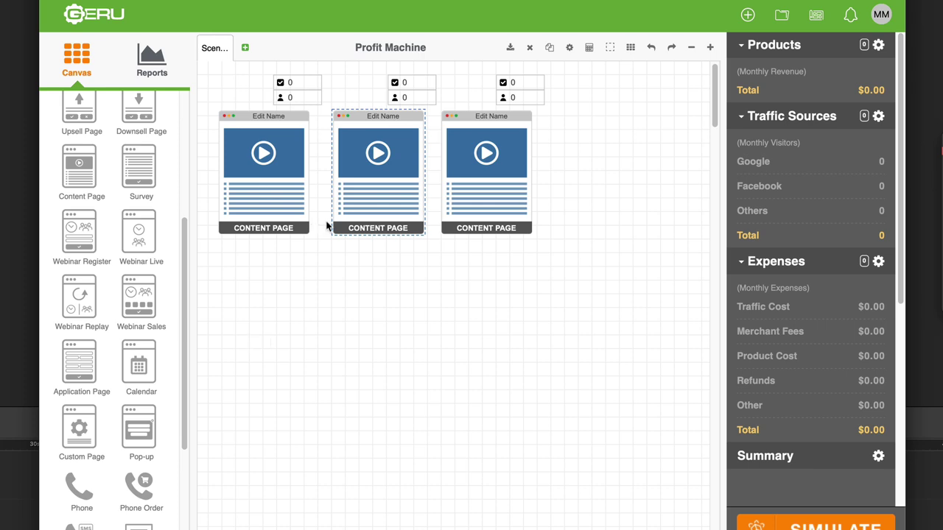
drag(386, 187, 382, 186)
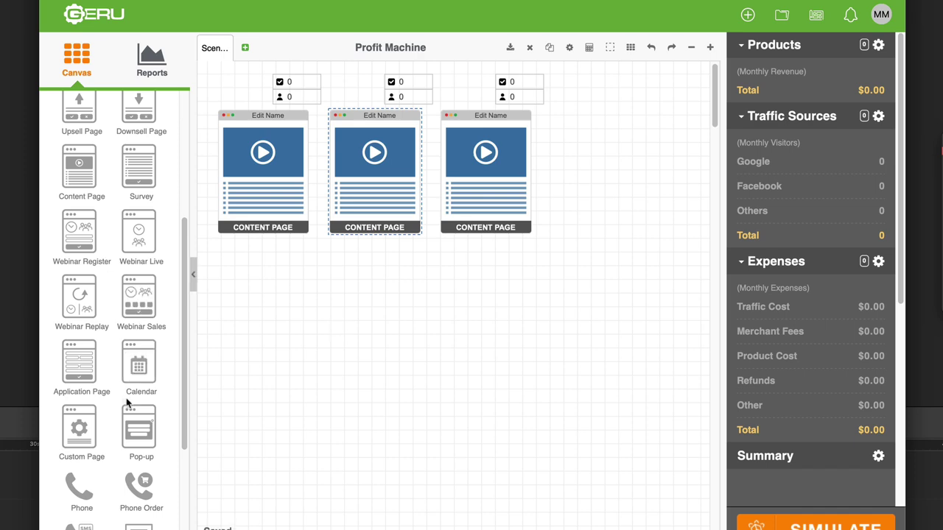
Add a Pop-up element over the lower part of the first Content Page
scroll(132, 405, down, 1)
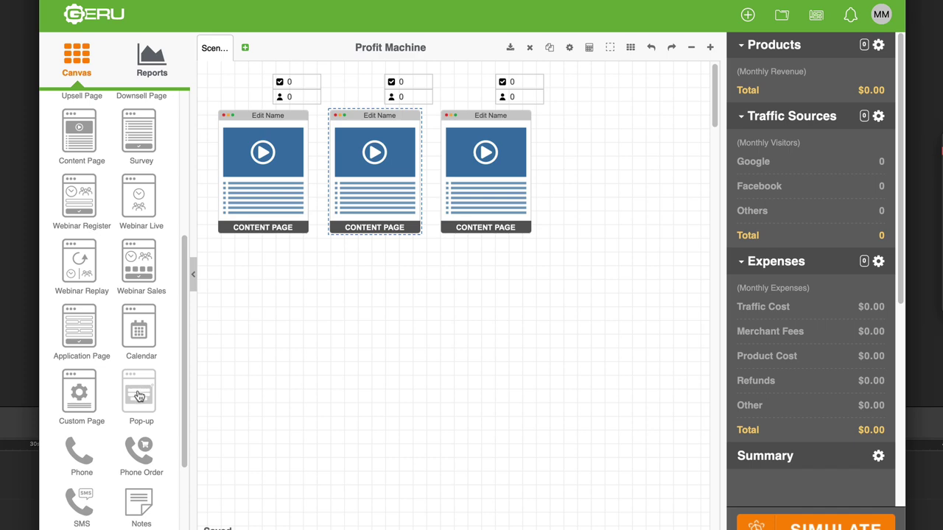
drag(138, 398, 272, 255)
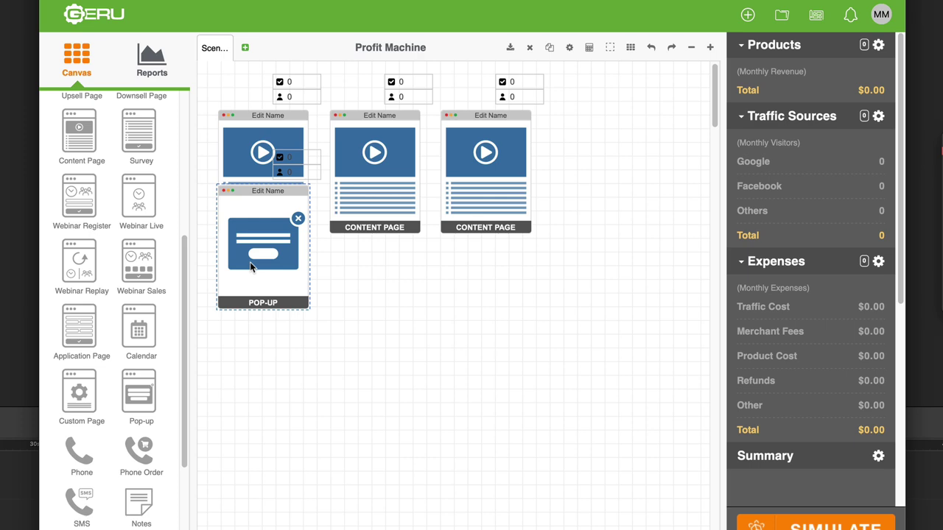
mouse_move(265, 258)
mouse_down()
mouse_move(264, 193)
mouse_move(274, 247)
mouse_up()
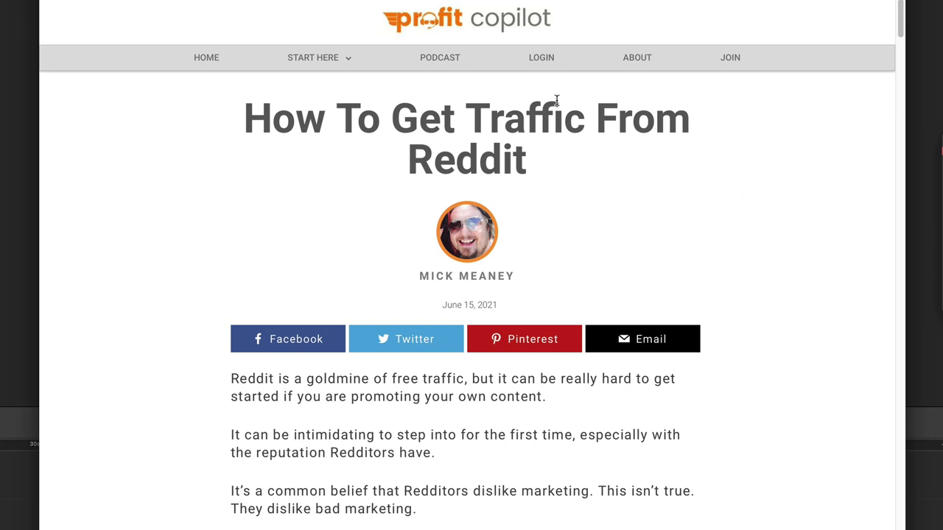
Switch to the Profit Copilot article on Reddit traffic and examine its opt-in form for the free 4-part course
scroll(633, 428, down, 5)
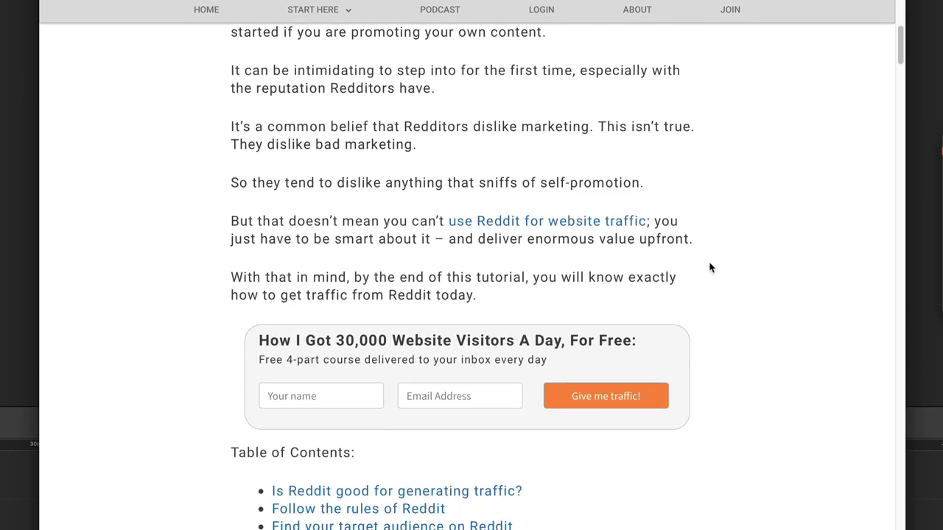
scroll(710, 267, up, 5)
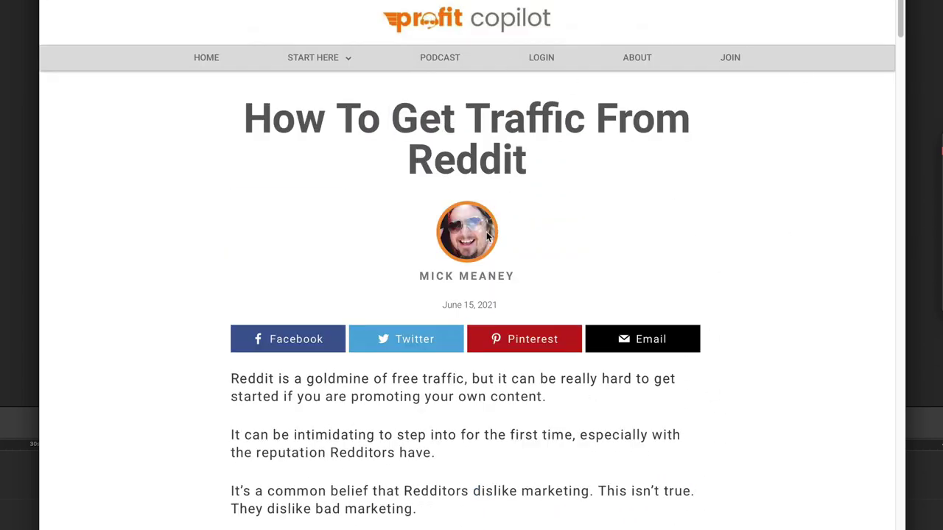
scroll(733, 420, down, 5)
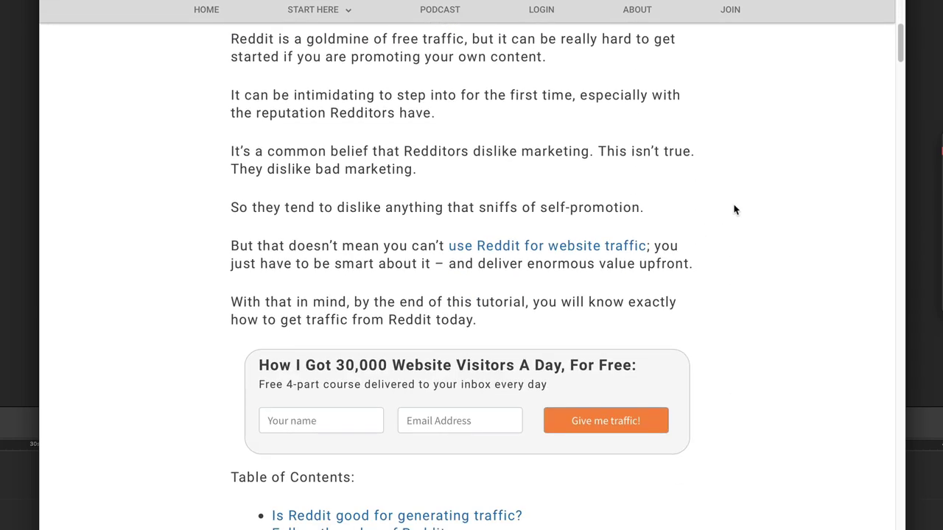
scroll(470, 414, down, 1)
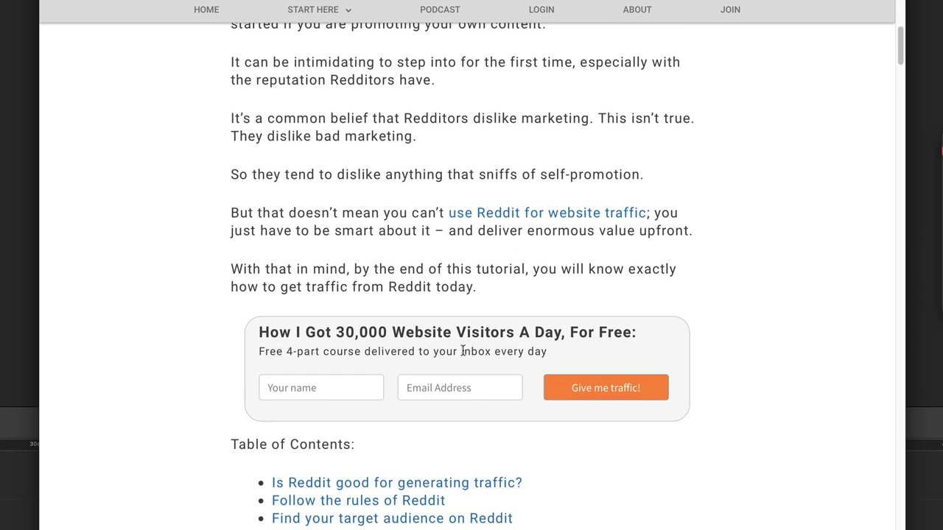
scroll(464, 412, up, 1)
scroll(453, 411, down, 2)
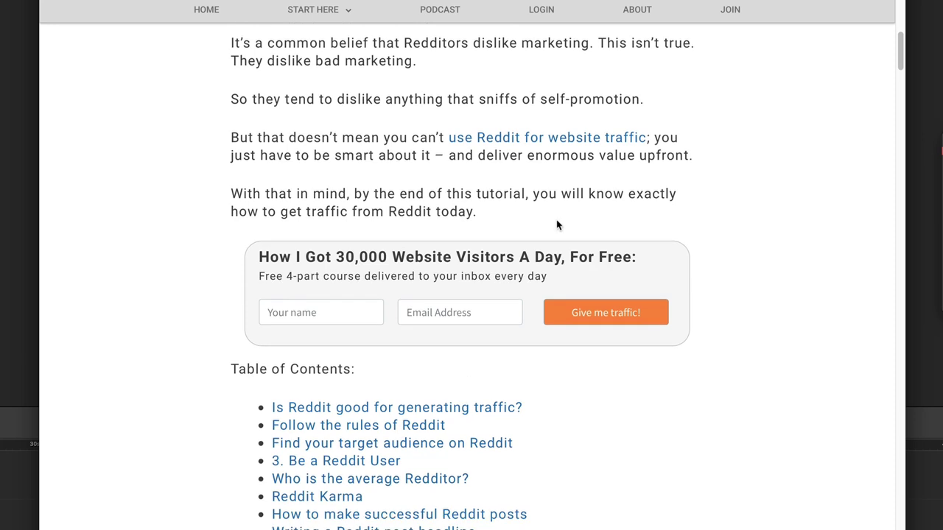
scroll(543, 287, up, 1)
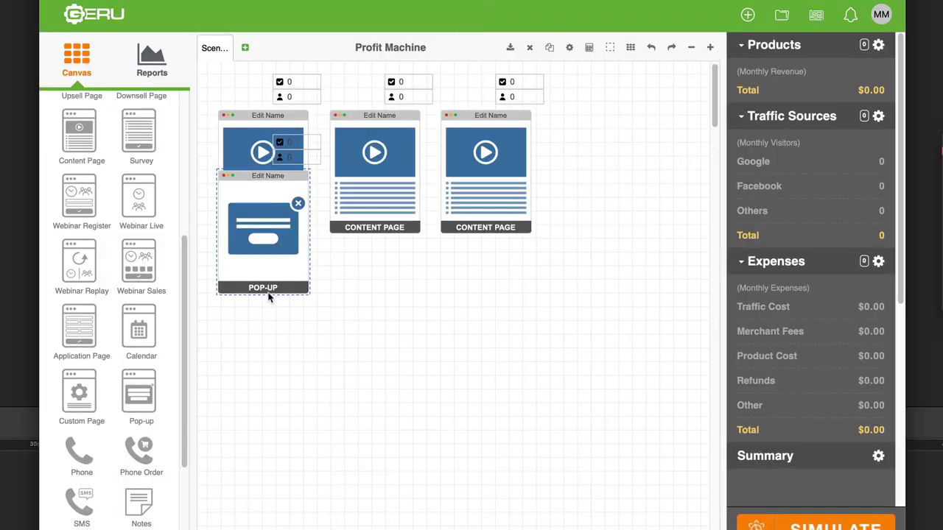
Back on the GERU canvas, move the Pop-up directly below the first Content Page and add an Email element beneath it
mouse_move(285, 279)
mouse_down()
mouse_move(293, 298)
mouse_move(282, 298)
mouse_up()
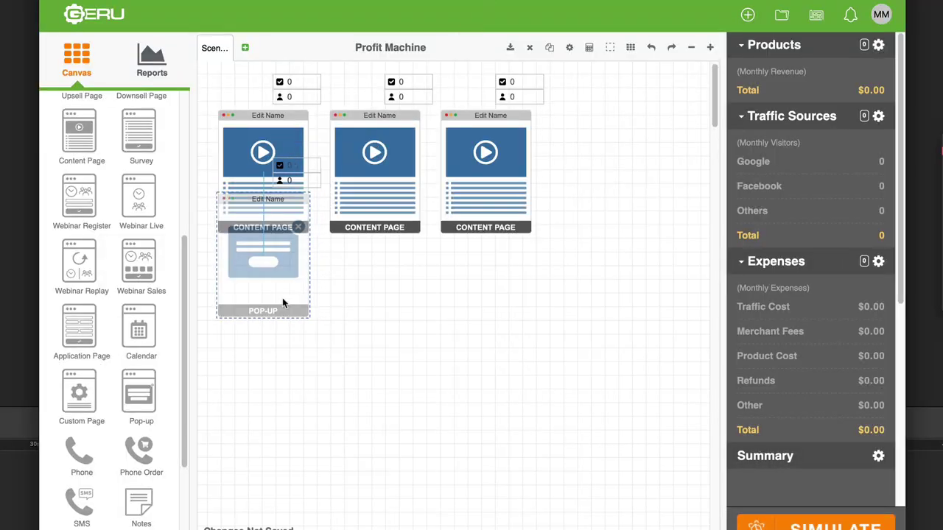
scroll(118, 205, up, 5)
drag(136, 165, 257, 365)
drag(266, 264, 393, 329)
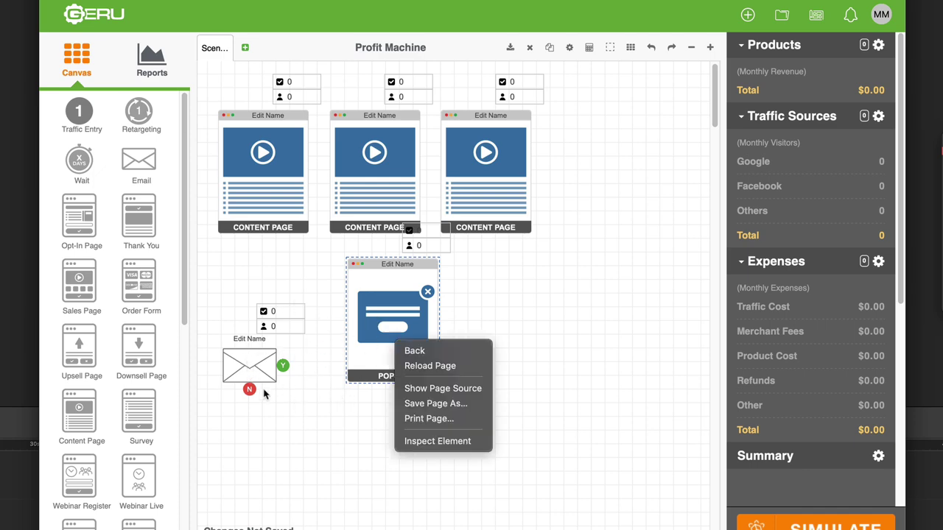
drag(261, 390, 287, 396)
drag(352, 314, 223, 293)
drag(286, 402, 267, 416)
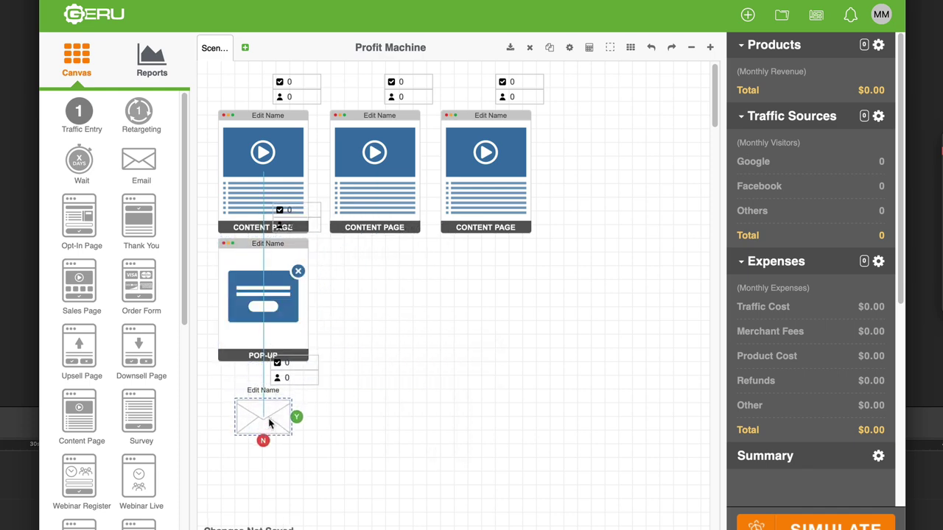
click(280, 339)
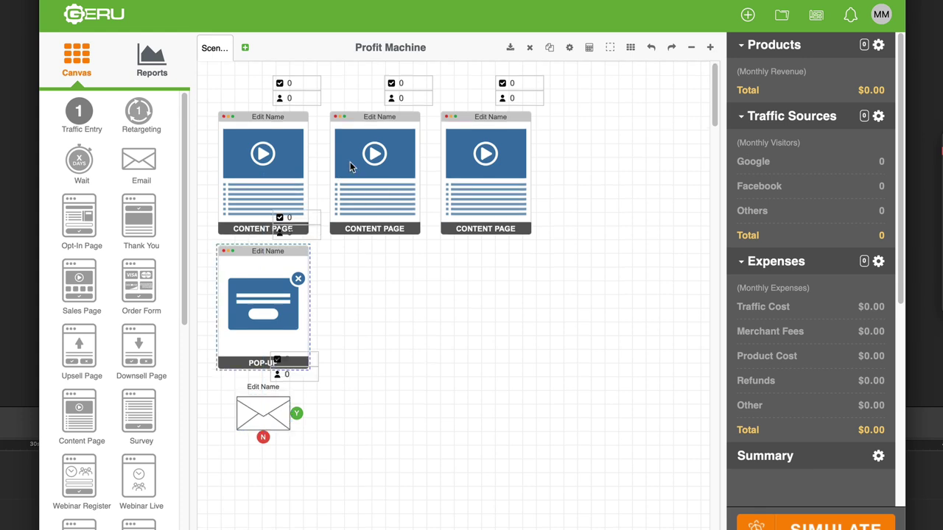
Open the Email element's settings to view its open, clickthrough and unsubscribe rates, and cancel out of them
click(242, 126)
drag(265, 170, 290, 201)
drag(259, 422, 259, 413)
double_click(258, 411)
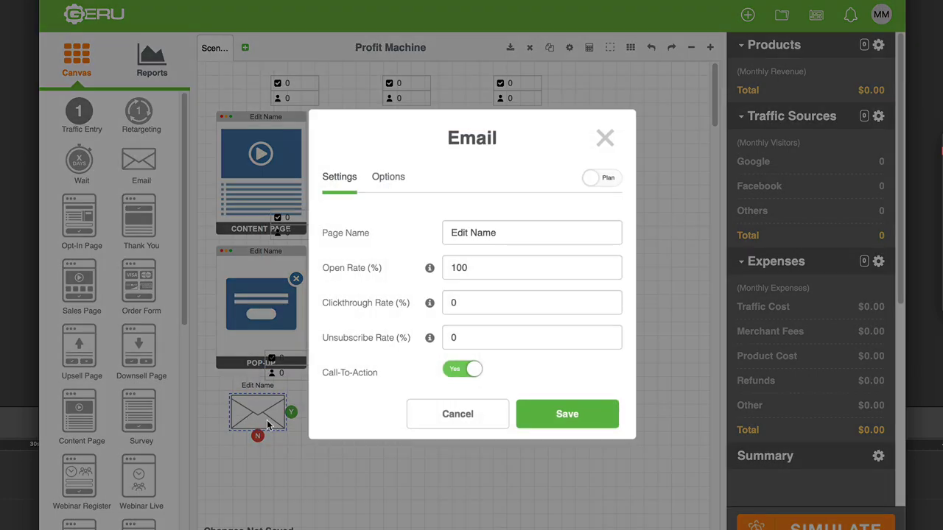
click(496, 415)
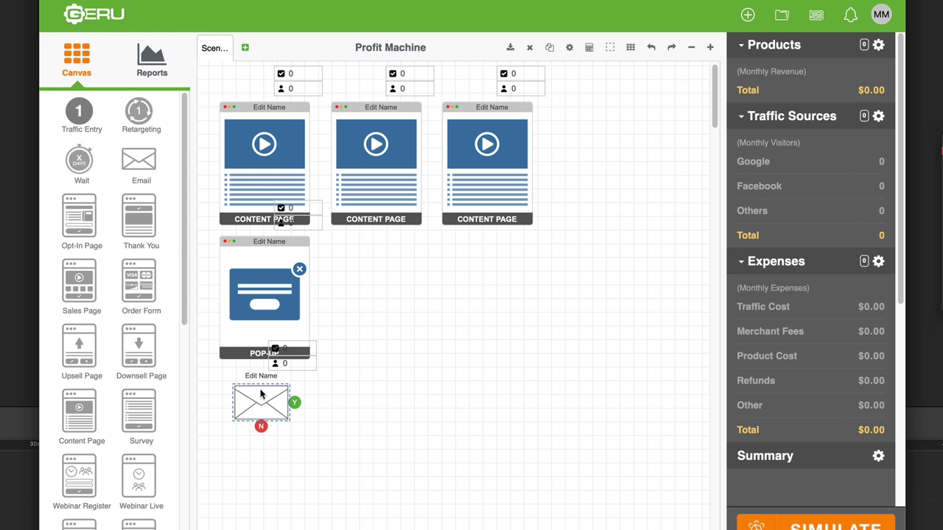
Center the Email element under the Pop-up and add a Wait element beside the Email's Y connector
drag(267, 400, 271, 398)
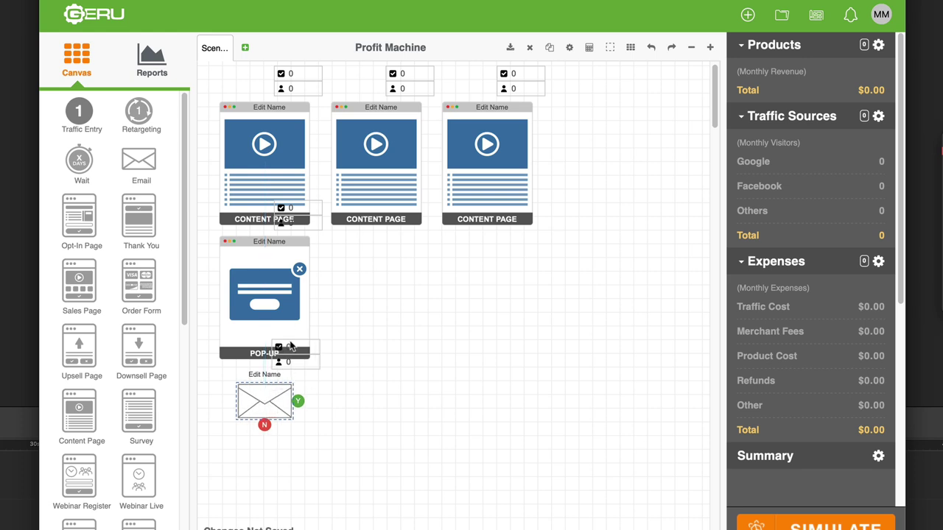
click(278, 310)
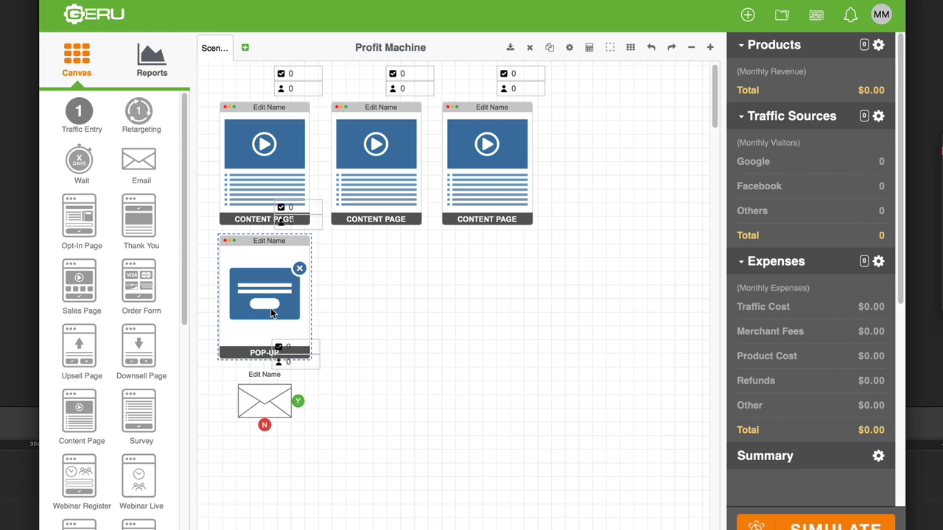
click(281, 405)
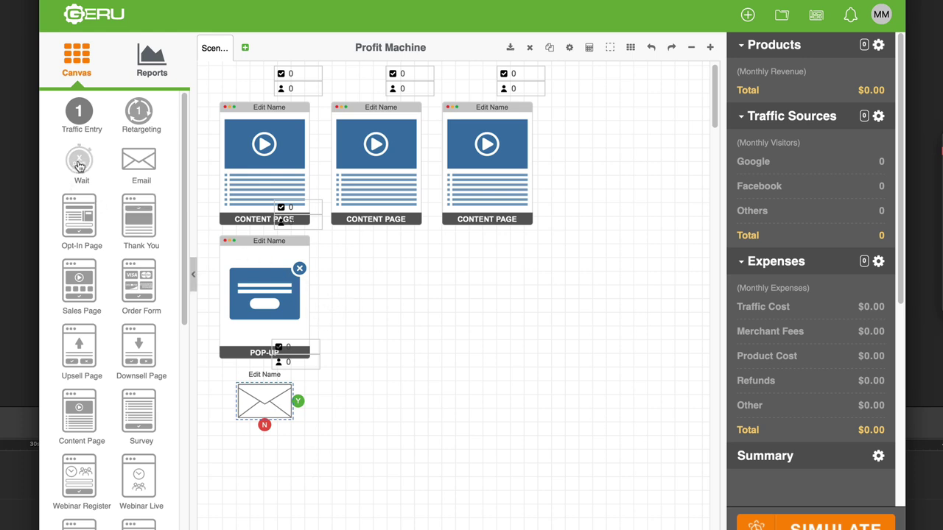
drag(85, 180, 340, 405)
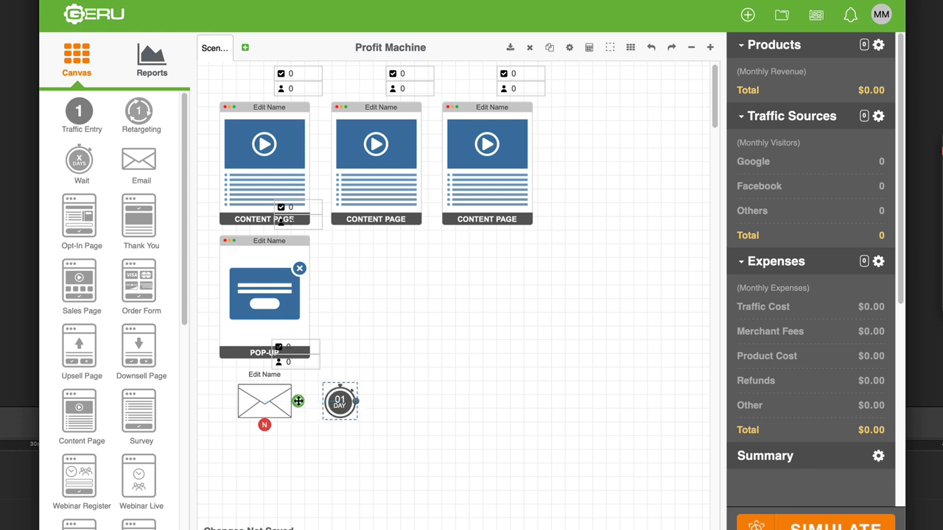
Extend the row beneath the Pop-up with three more Email elements, placing a Wait element between each consecutive pair of emails
click(267, 401)
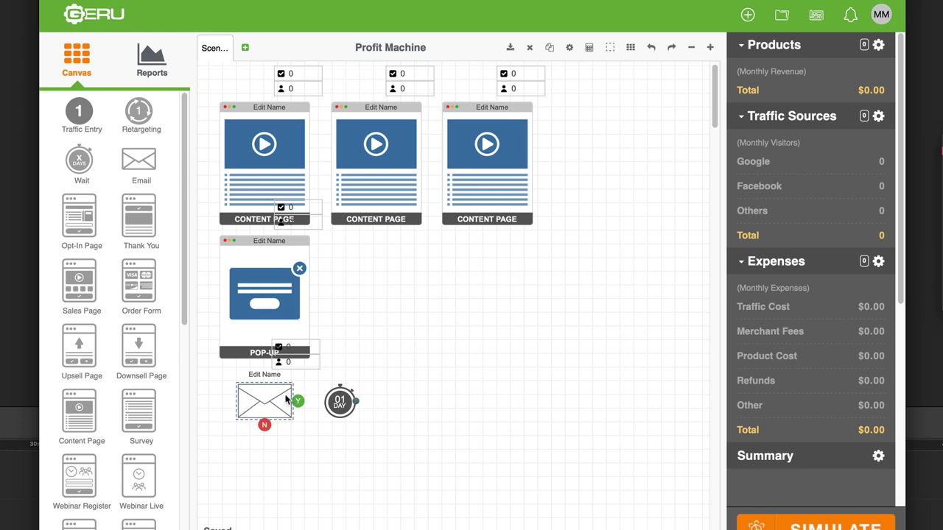
drag(339, 399, 396, 398)
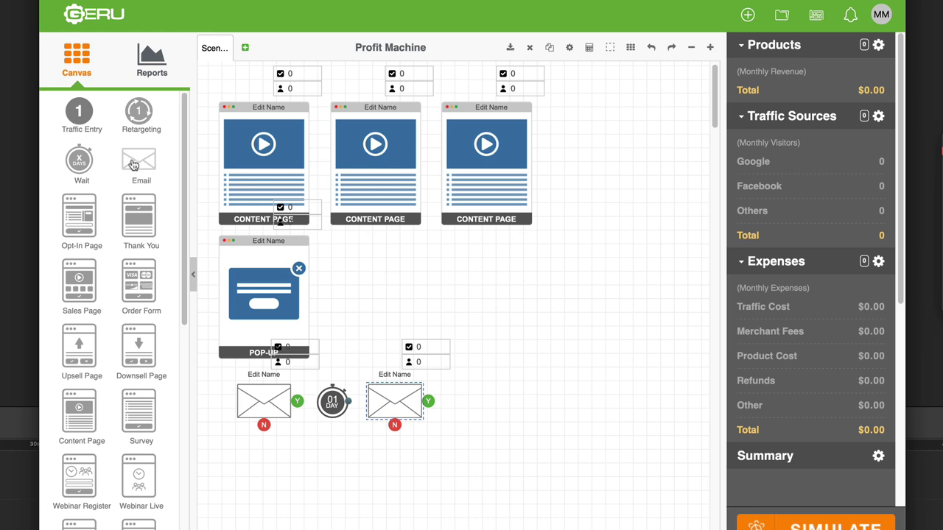
drag(79, 165, 462, 404)
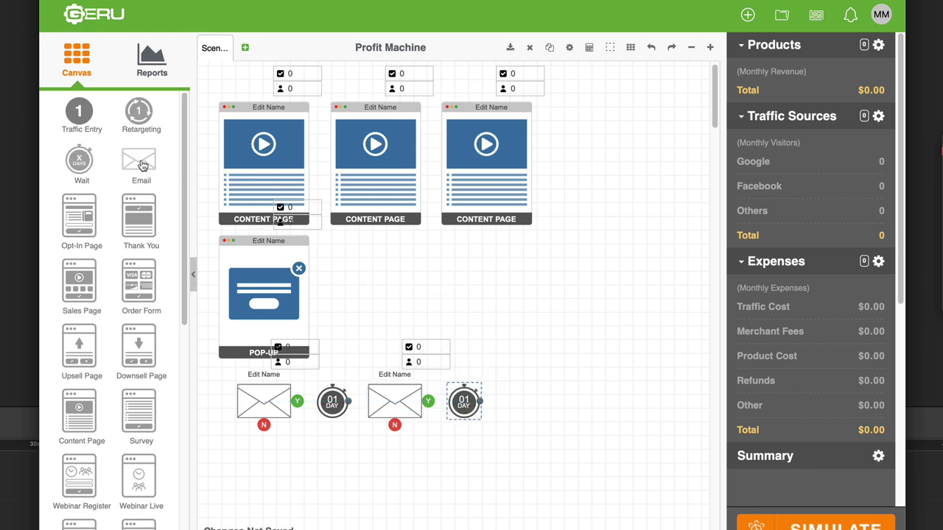
drag(541, 308, 524, 402)
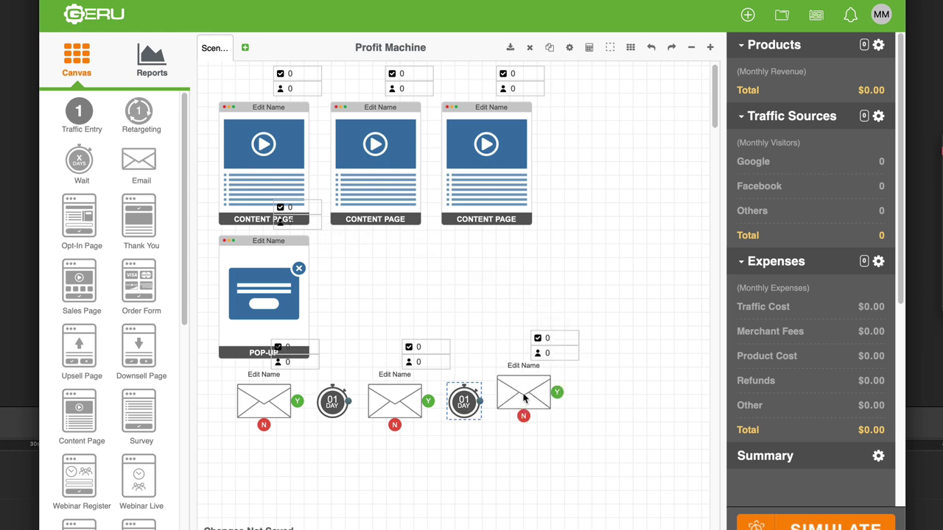
drag(78, 160, 586, 400)
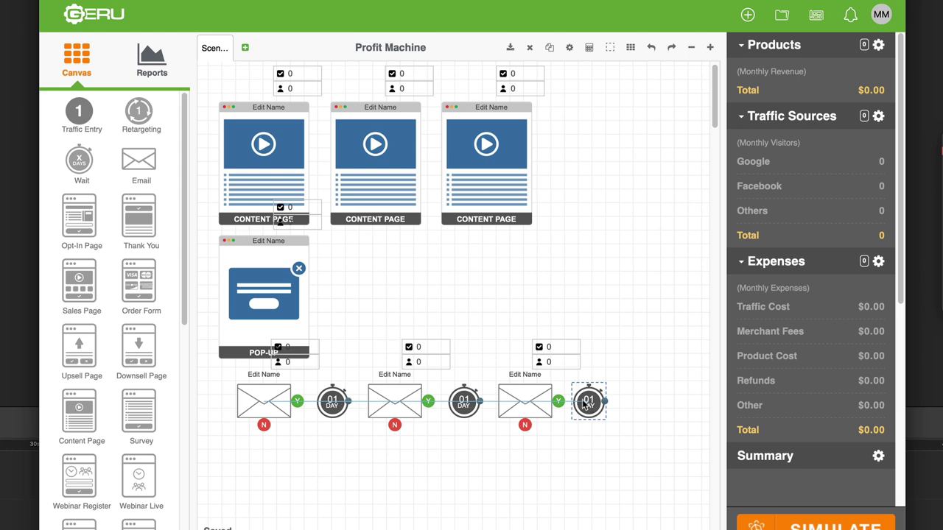
drag(135, 164, 648, 401)
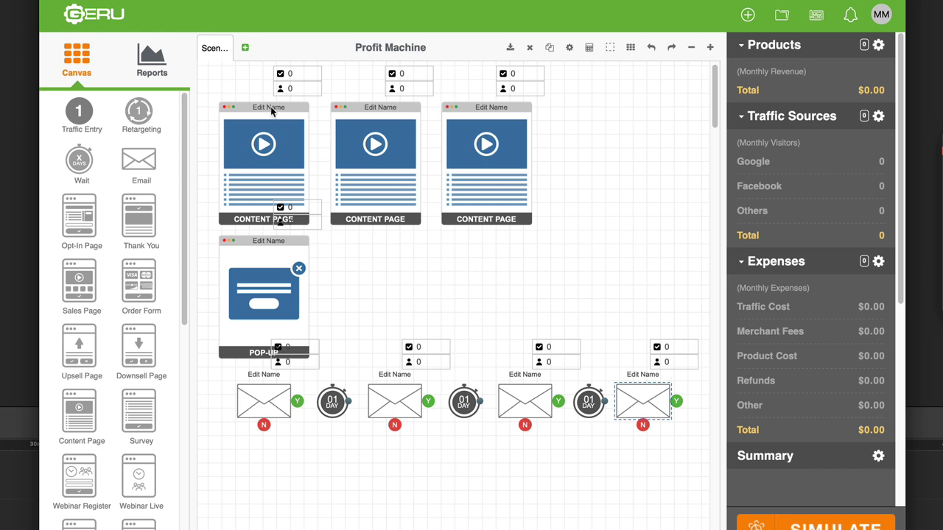
scroll(623, 516, down, 1)
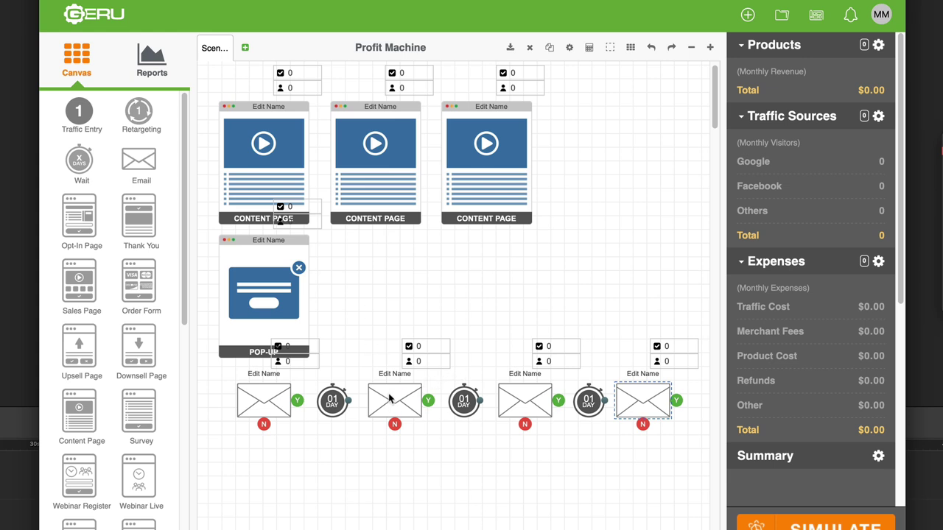
scroll(315, 472, right, 1)
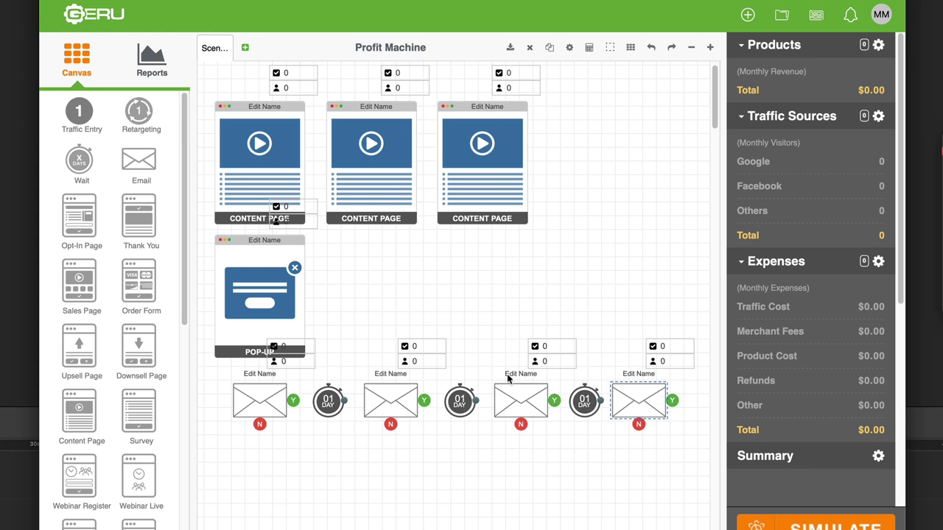
scroll(558, 477, right, 1)
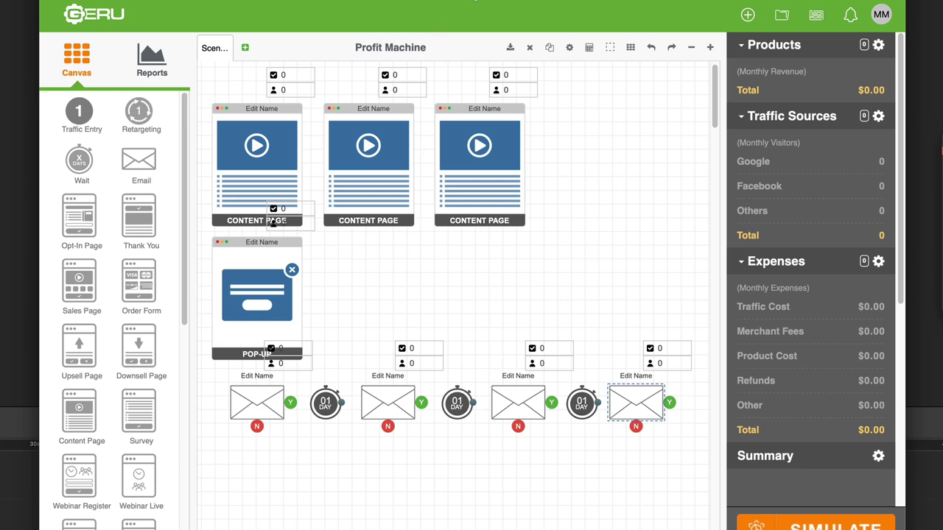
Switch to the Urban Gardener website and look through its home page, from the header offer to the blog posts
click(472, 4)
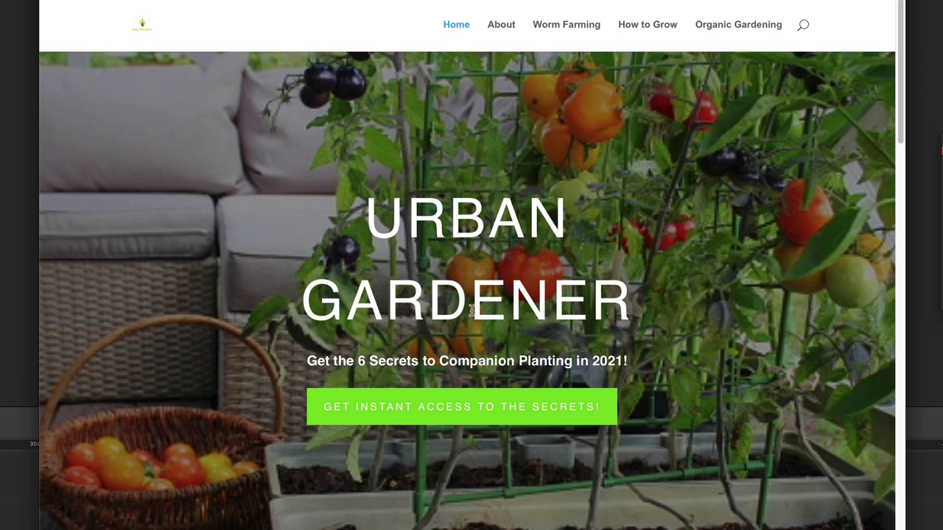
scroll(472, 311, down, 9)
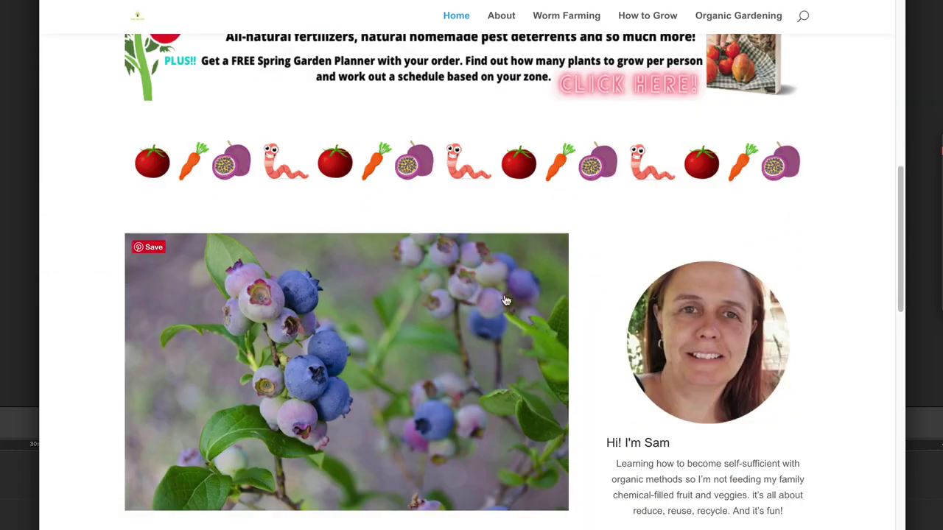
scroll(507, 301, up, 5)
scroll(506, 301, up, 4)
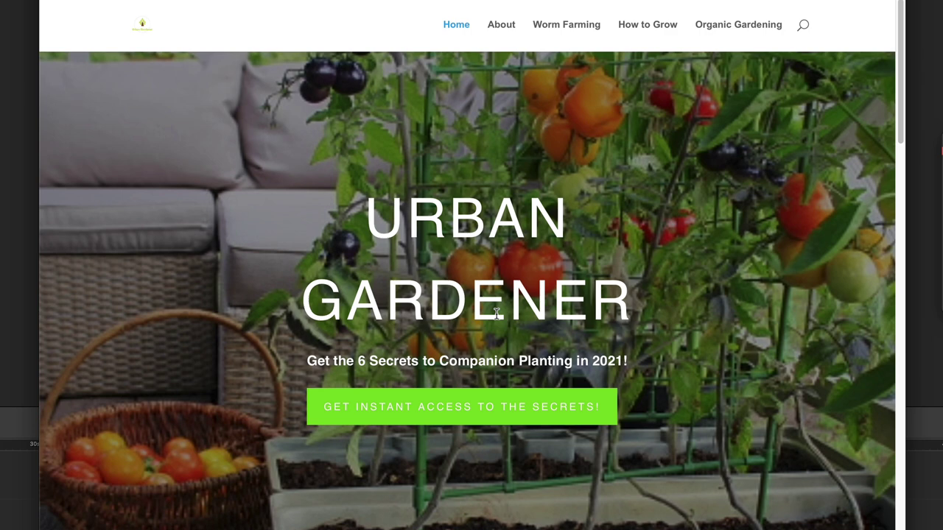
Examine the home page's companion planting offer, open its instant-access page and view the email sign-up form
drag(592, 360, 632, 360)
click(618, 363)
scroll(448, 336, down, 2)
scroll(448, 333, up, 2)
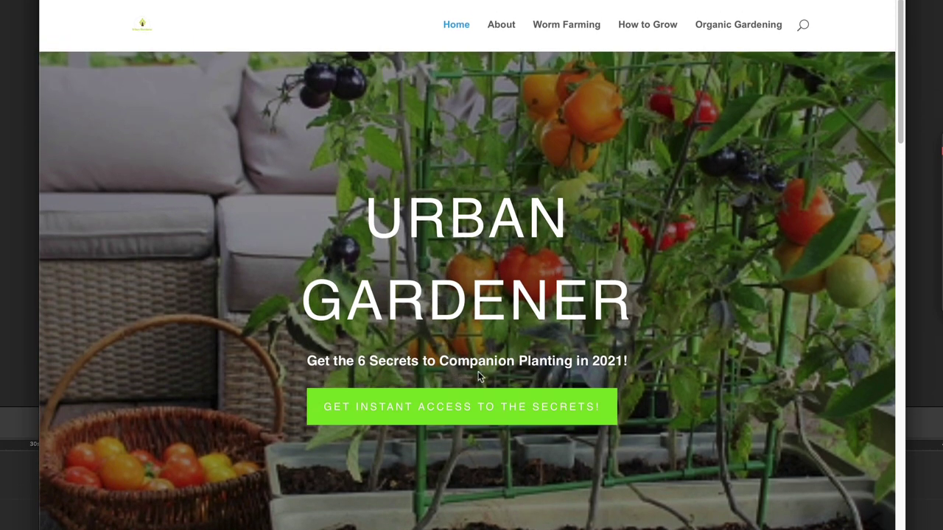
click(479, 414)
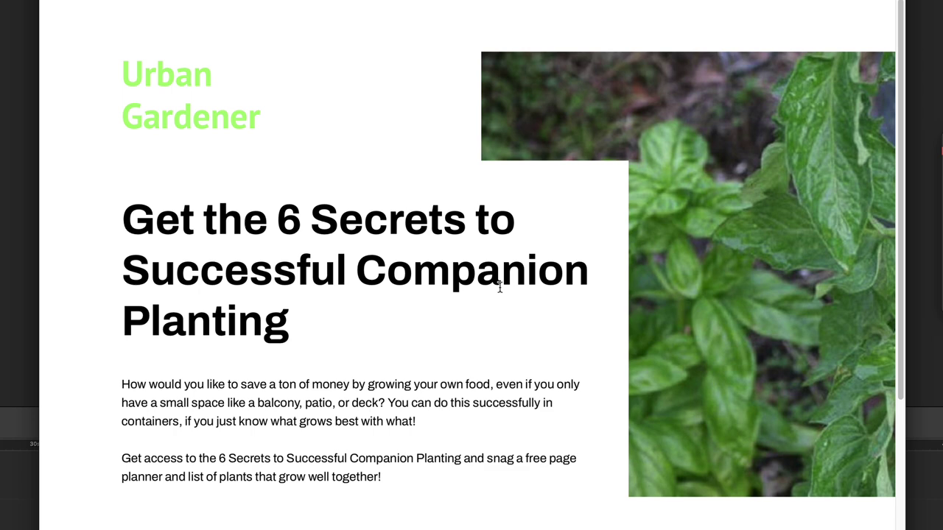
scroll(486, 409, down, 3)
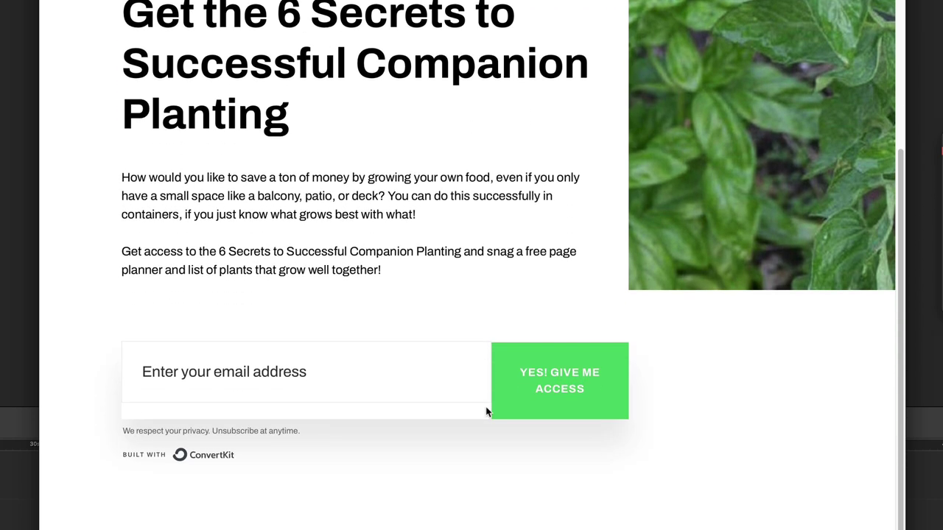